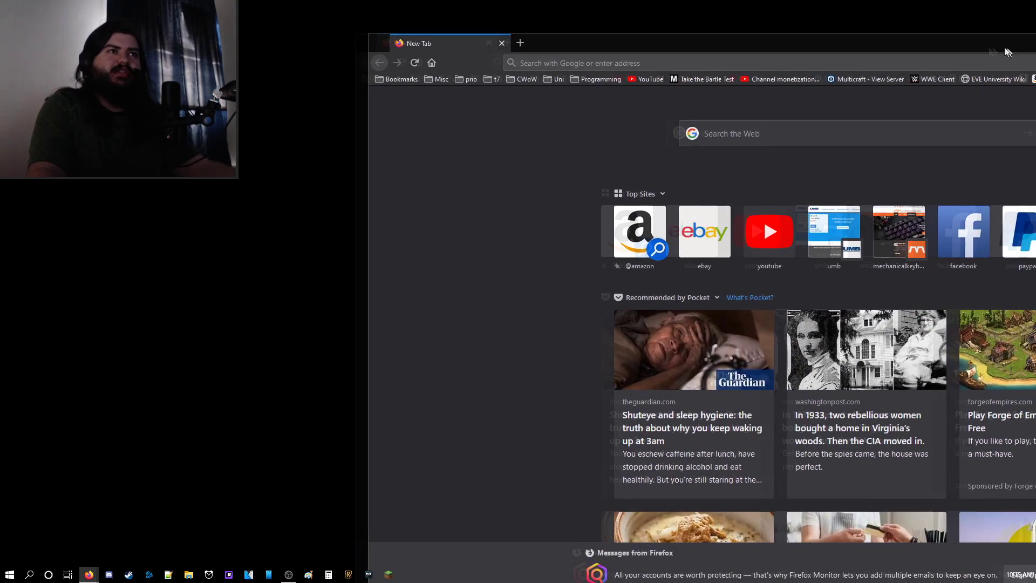
# Move the Firefox New Tab window fully onto the screen, snapping it to the left
pyautogui.moveTo(1006, 52); pyautogui.dragTo(695, 52)
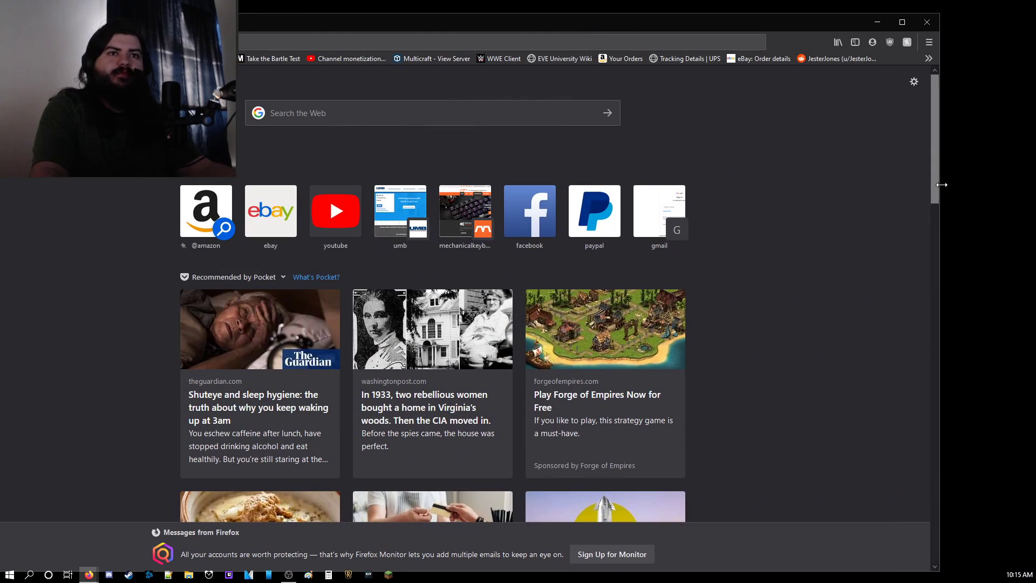
pyautogui.press('super+Left')
# Search 'equalizer apo', open its SourceForge page and save EqualizerAPO64-1.2.1.exe
pyautogui.press('super+Right')
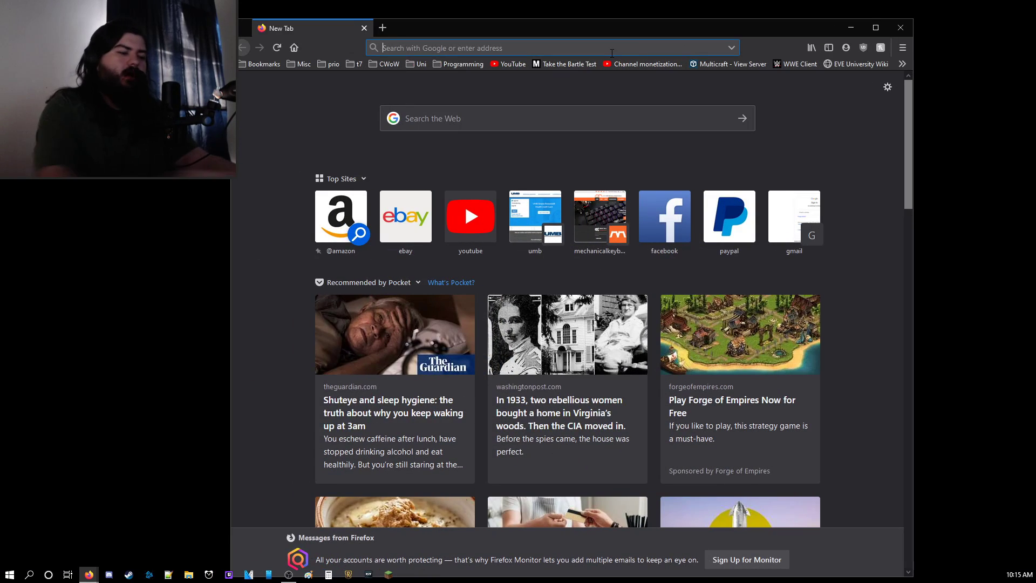
pyautogui.write('equalizer apo')
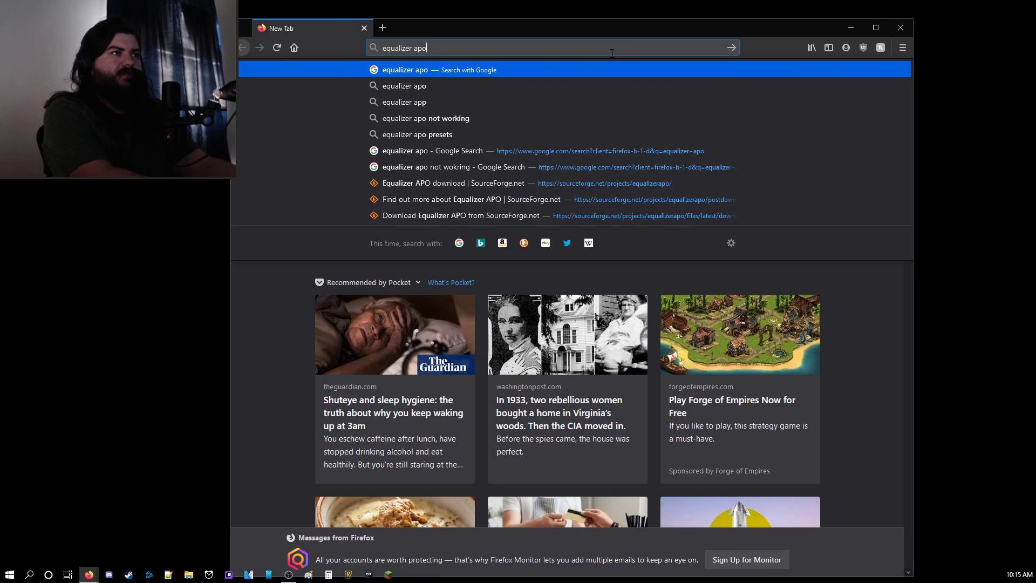
pyautogui.press('Return')
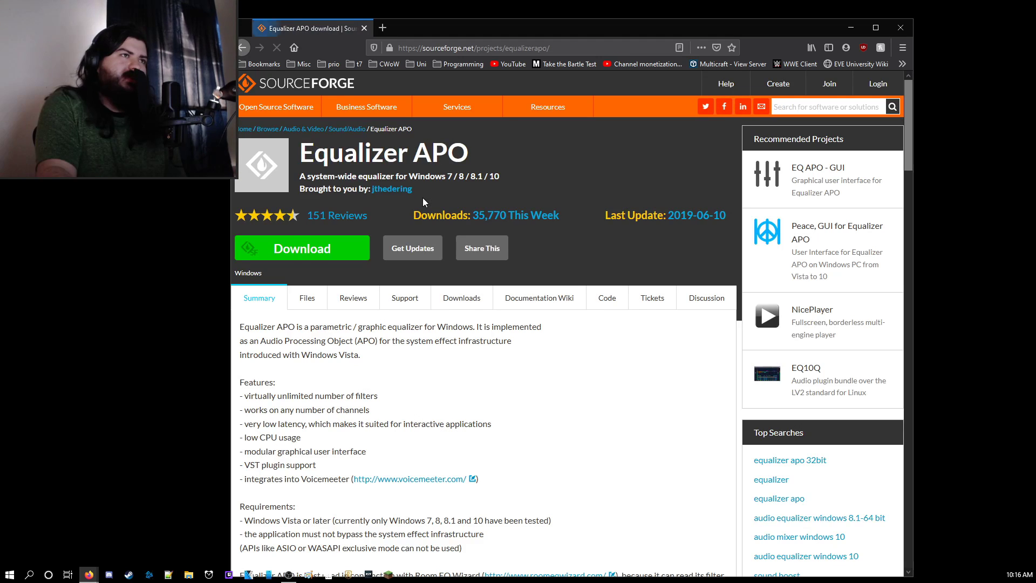
pyautogui.click(332, 255)
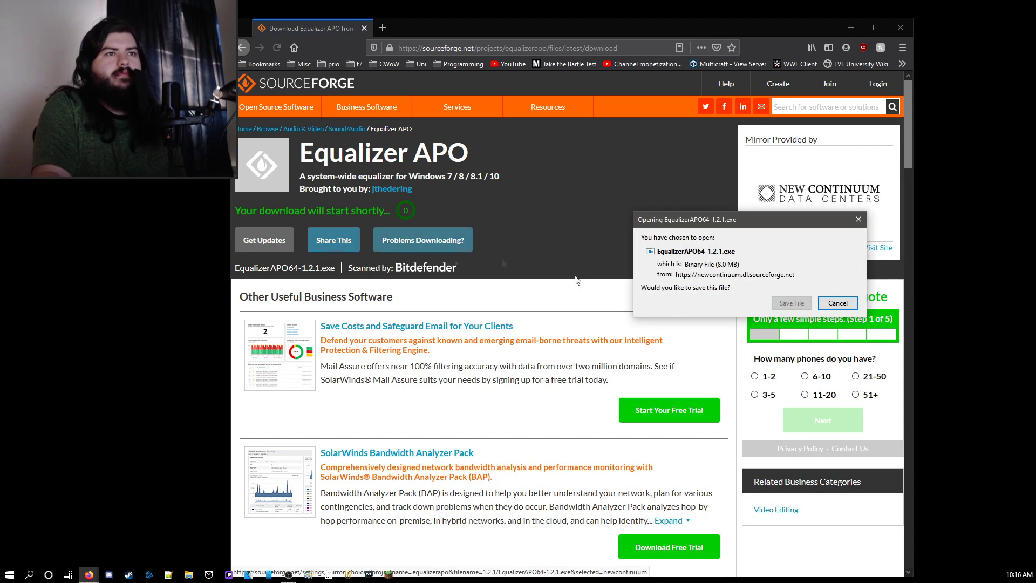
pyautogui.click(801, 302)
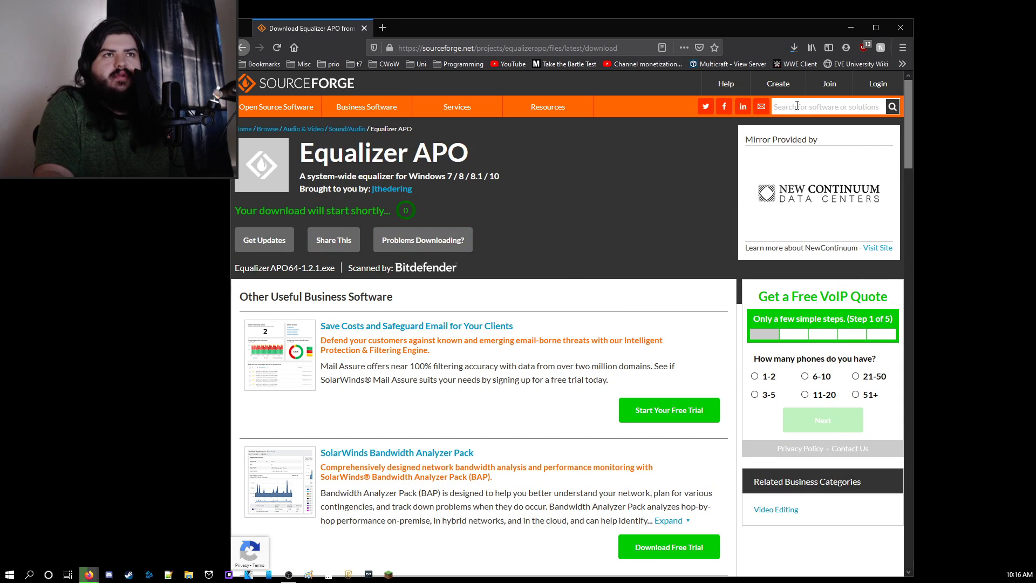
pyautogui.click(795, 47)
# Run the 1.2.1 installer, accept the GPL licence and install to C:\Program Files\EqualizerAPO
pyautogui.click(697, 74)
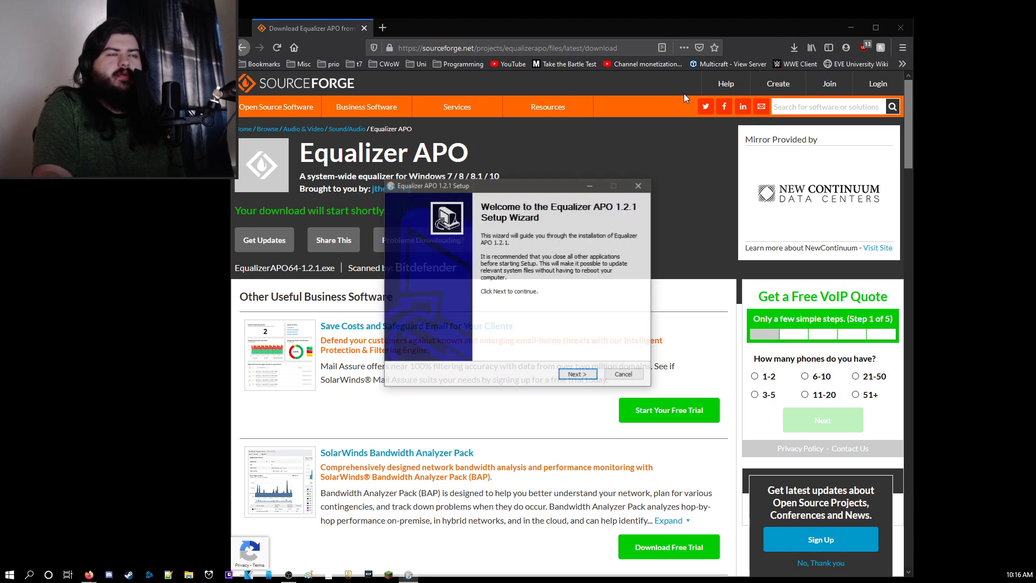
pyautogui.click(577, 376)
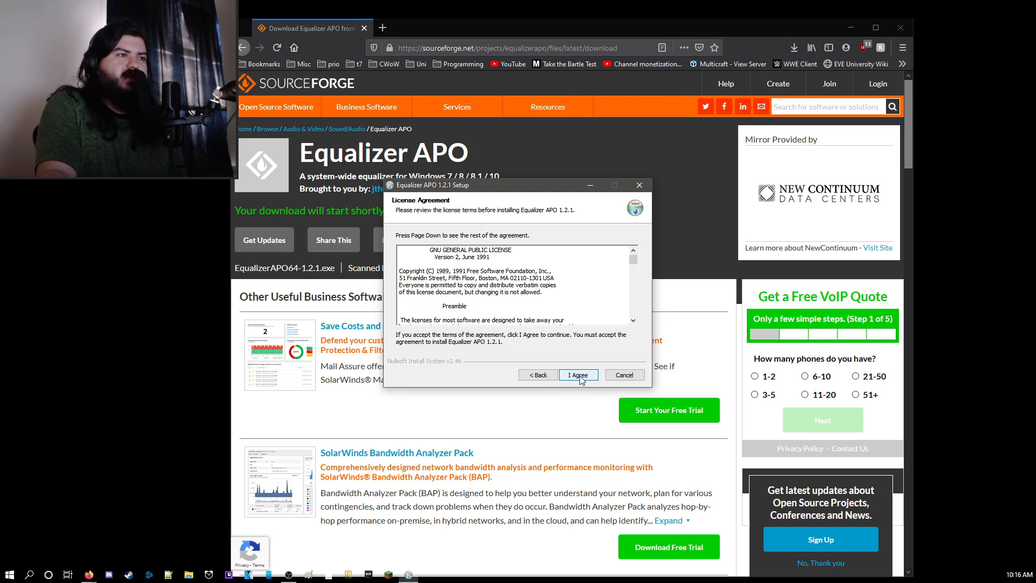
pyautogui.click(577, 375)
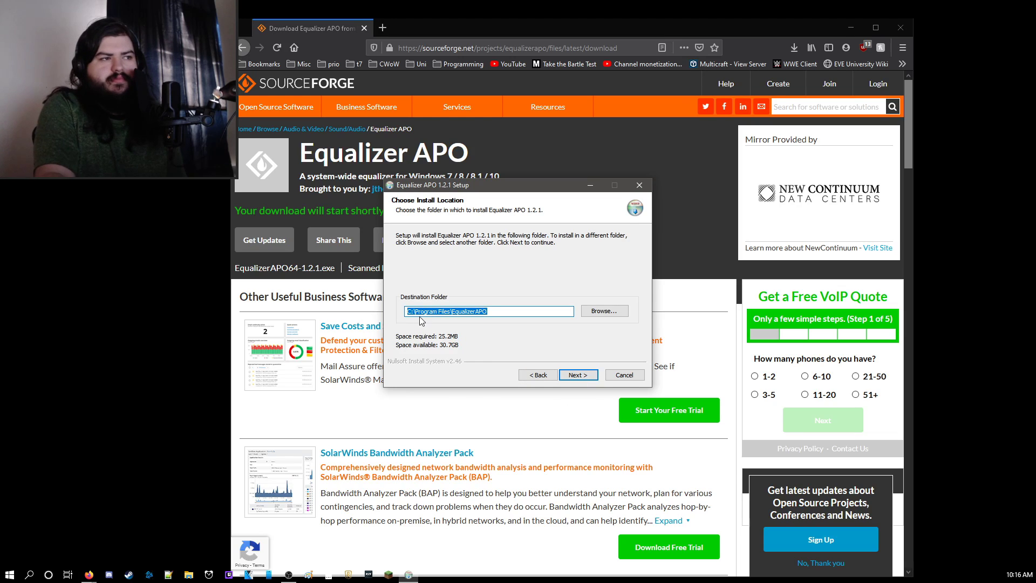
pyautogui.moveTo(411, 311); pyautogui.dragTo(642, 314)
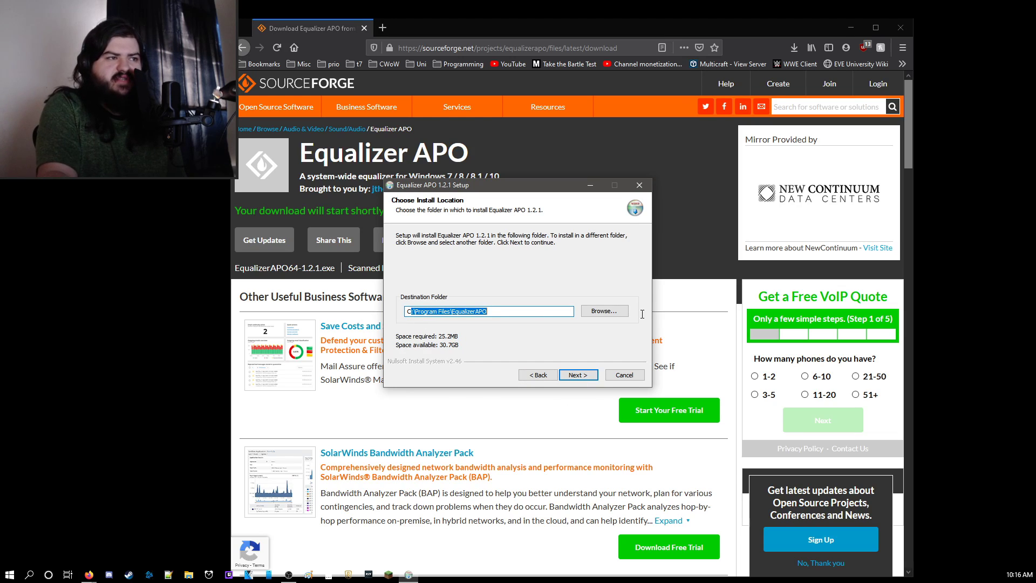
pyautogui.click(584, 375)
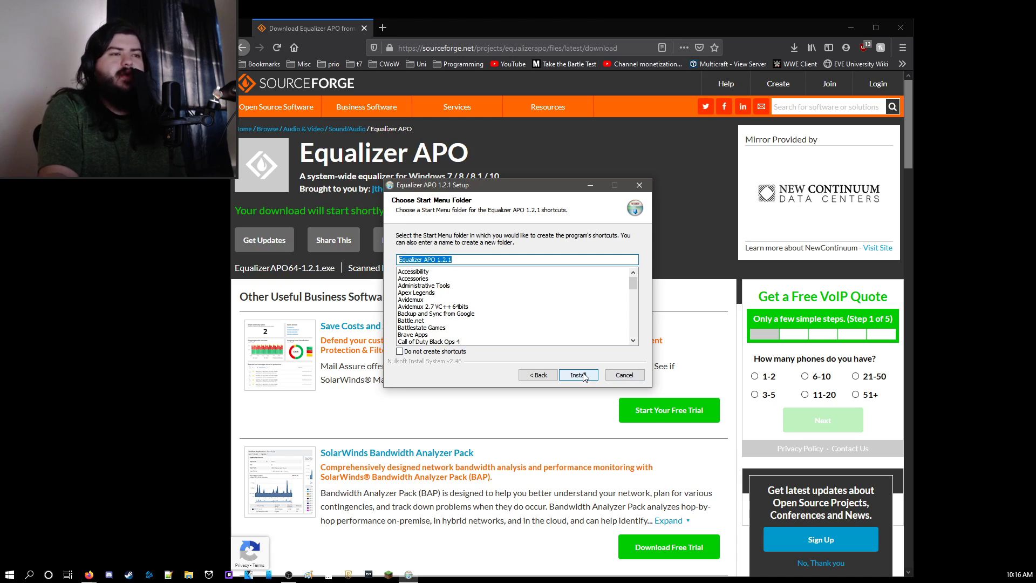
pyautogui.click(584, 376)
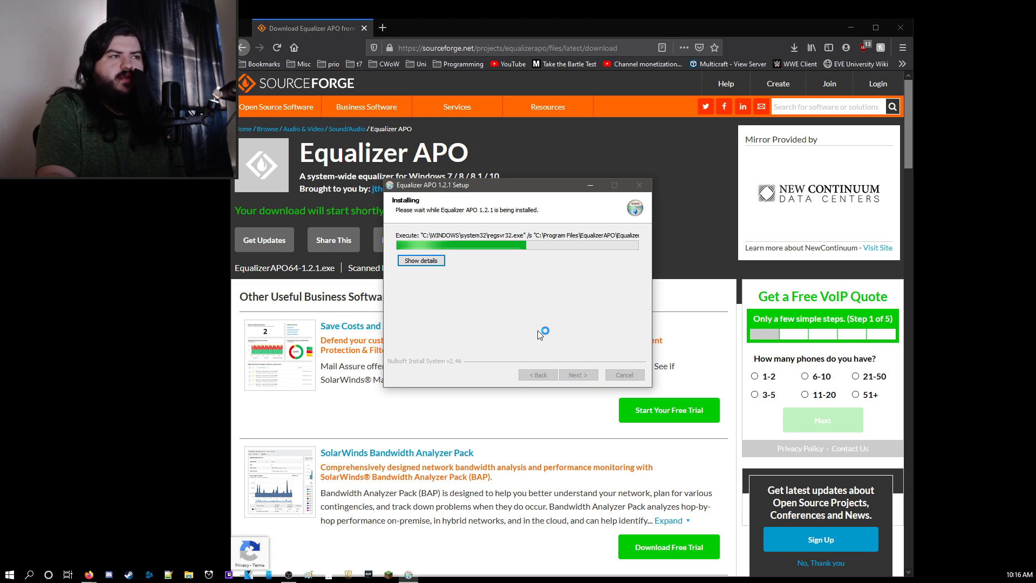
# Tick the RODE NT-USB Microphone in the Capture devices list
pyautogui.scroll(-1, 413, 284)
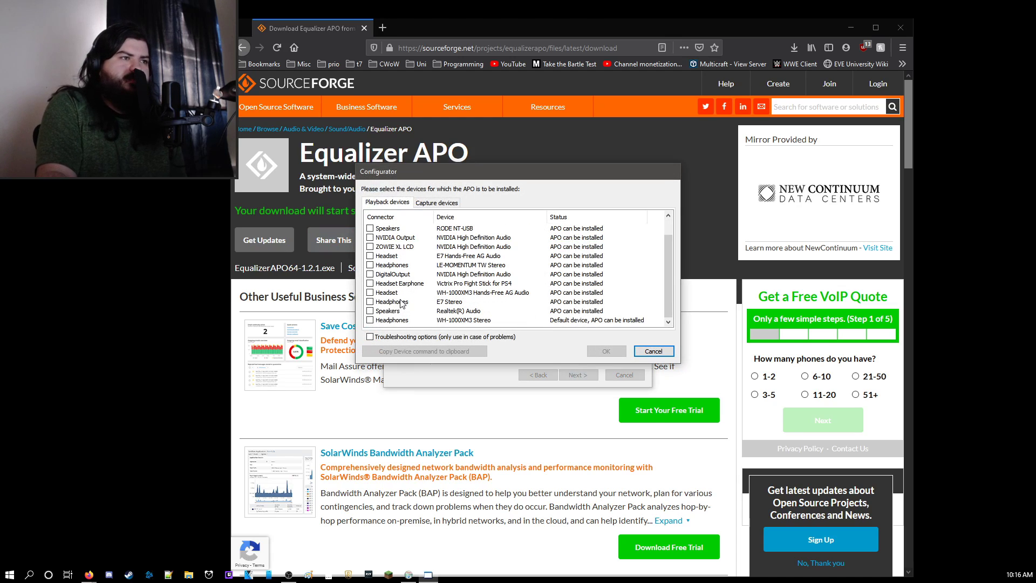
pyautogui.click(432, 203)
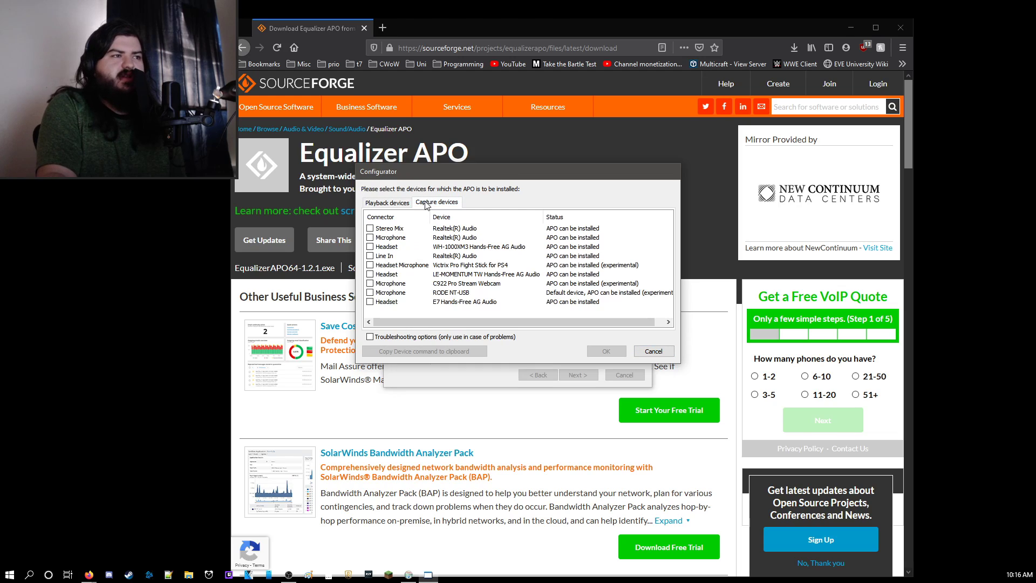
pyautogui.click(370, 293)
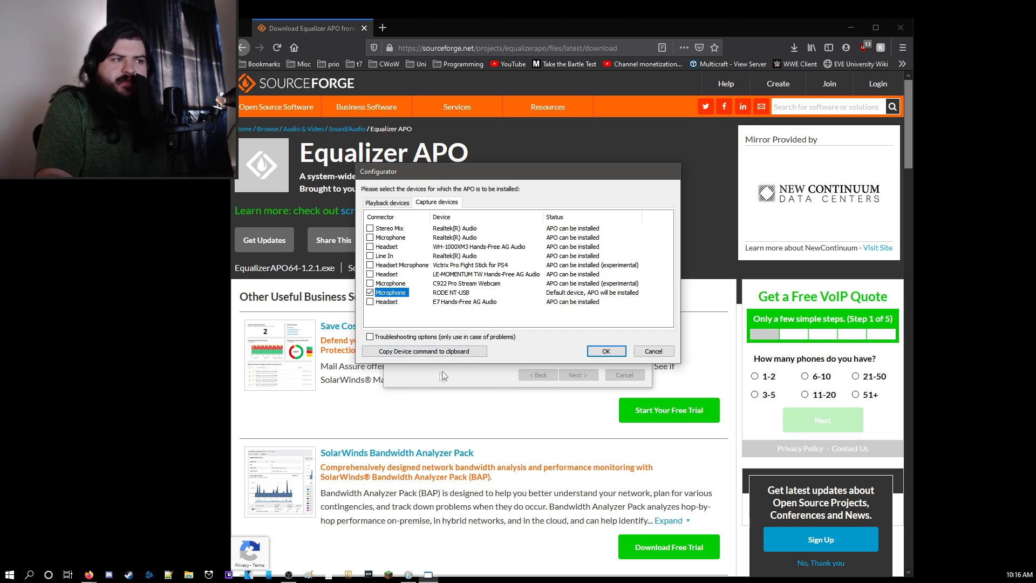
# Install it as SFX/EFX (experimental) under Troubleshooting options, confirm, and finish setup
pyautogui.click(387, 338)
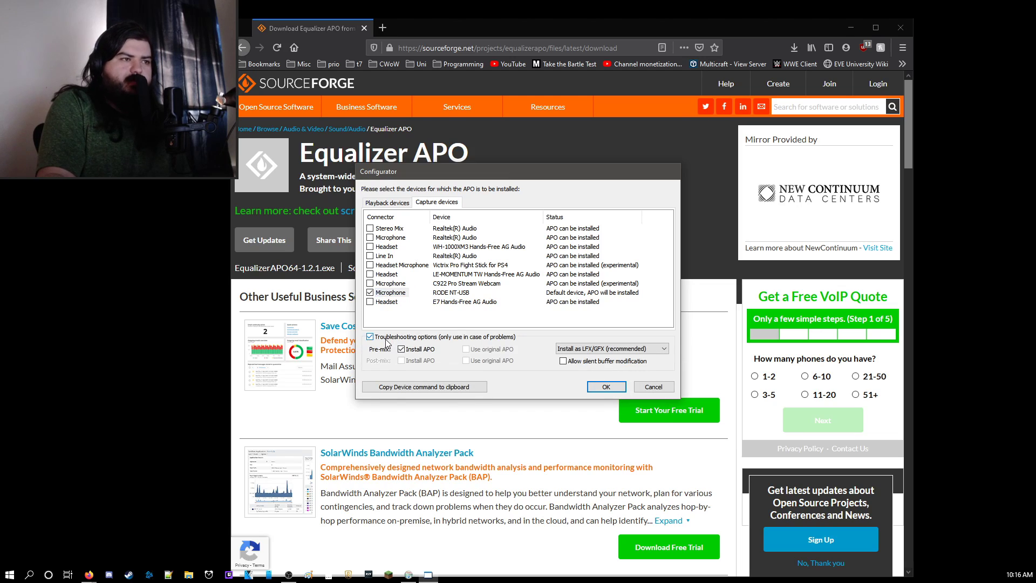
pyautogui.click(611, 348)
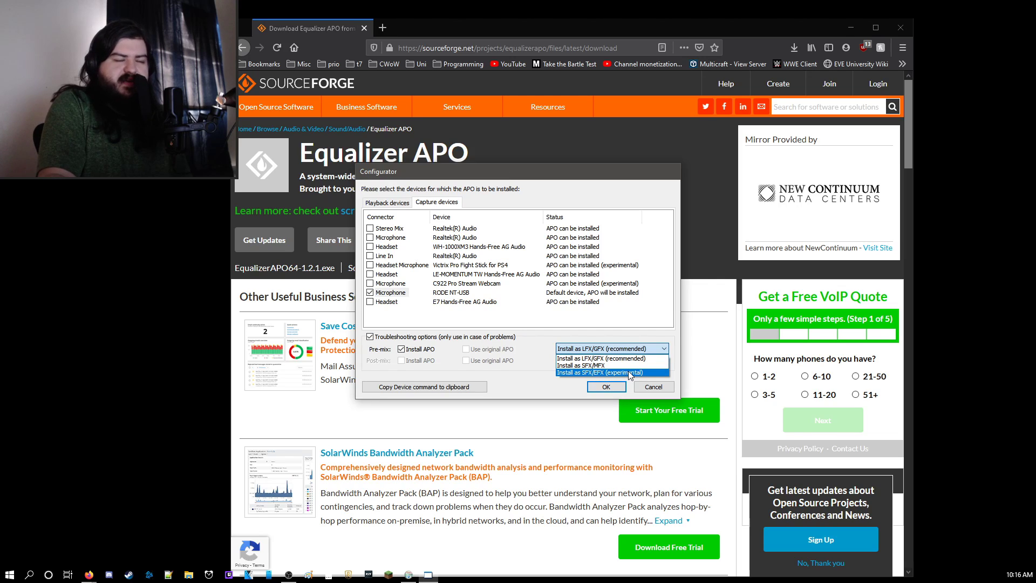
pyautogui.click(615, 372)
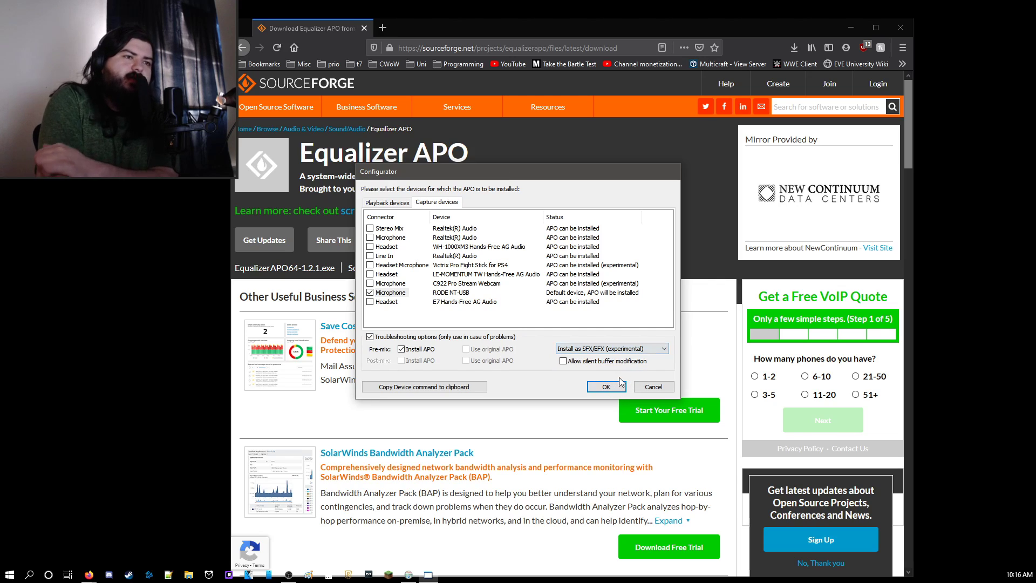
pyautogui.click(601, 387)
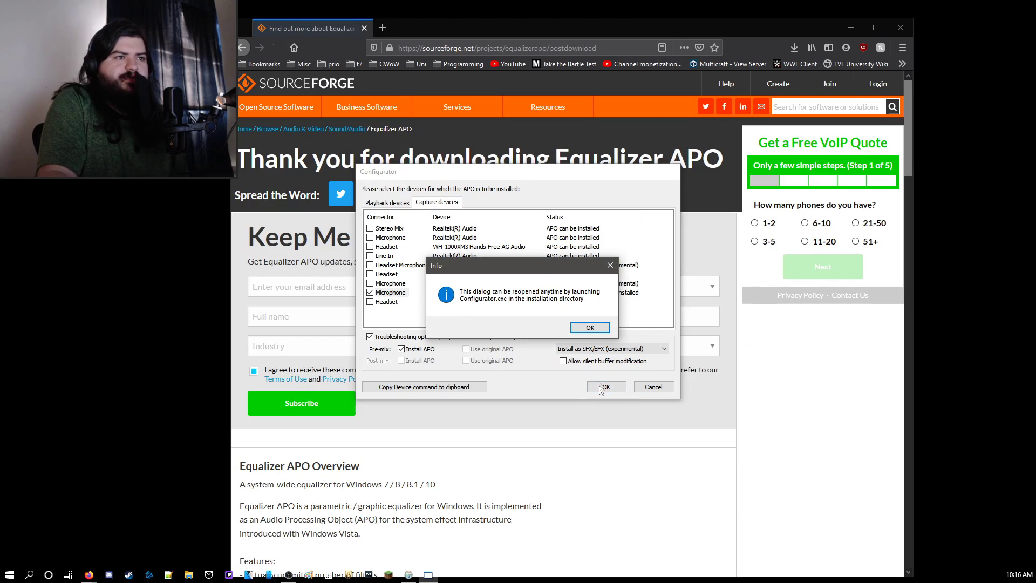
pyautogui.click(594, 328)
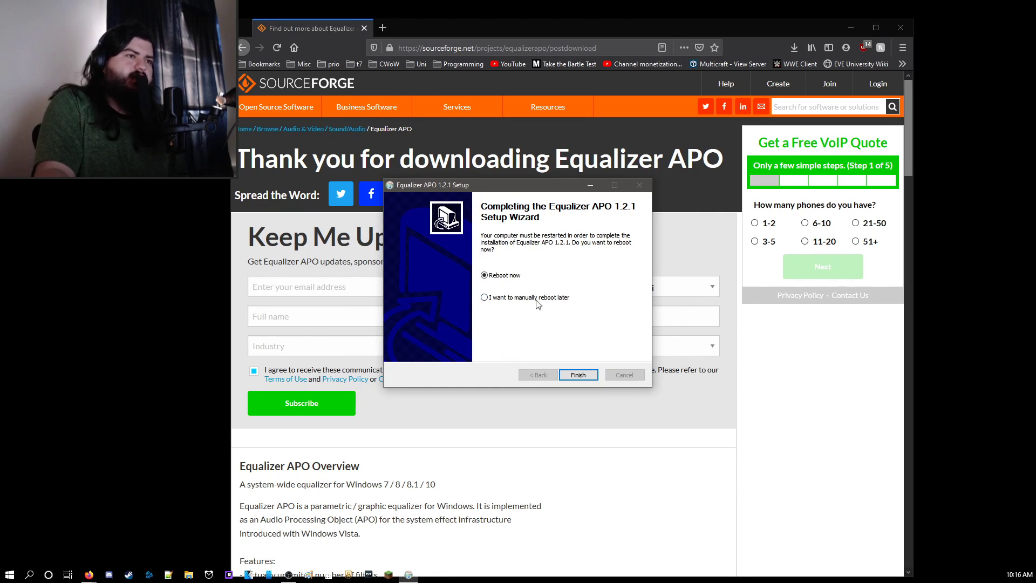
pyautogui.click(578, 375)
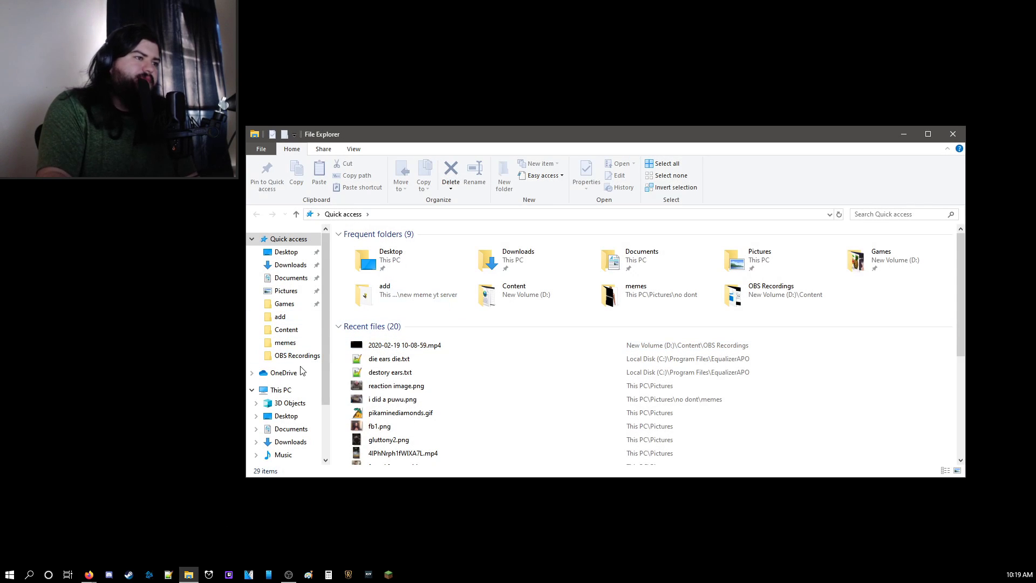
# Browse Local Disk (C:) to Program Files\EqualizerAPO and launch Editor.exe
pyautogui.scroll(-3, 286, 351)
pyautogui.click(292, 419)
pyautogui.click(373, 281)
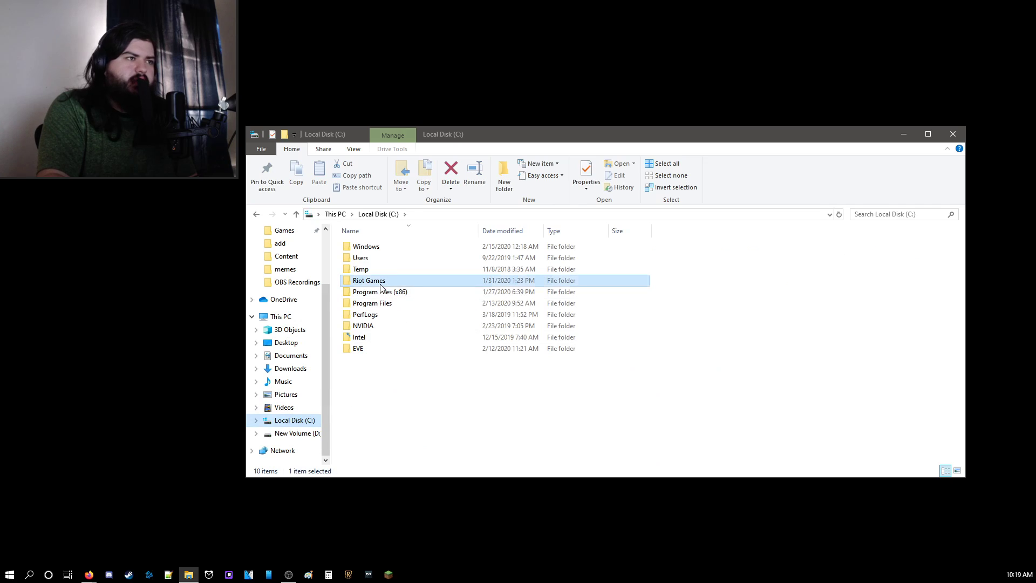
pyautogui.click(381, 303)
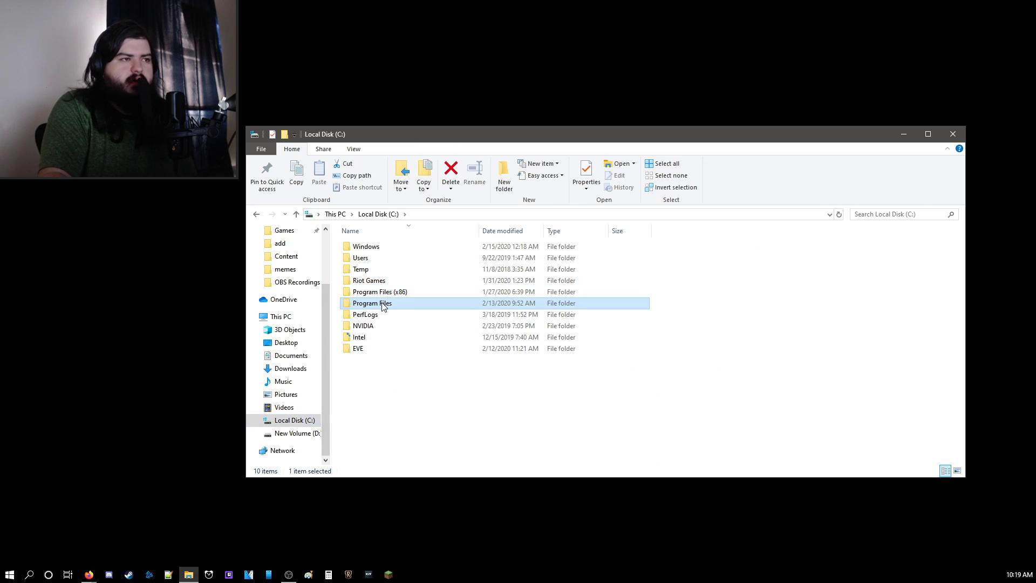
pyautogui.doubleClick(383, 305)
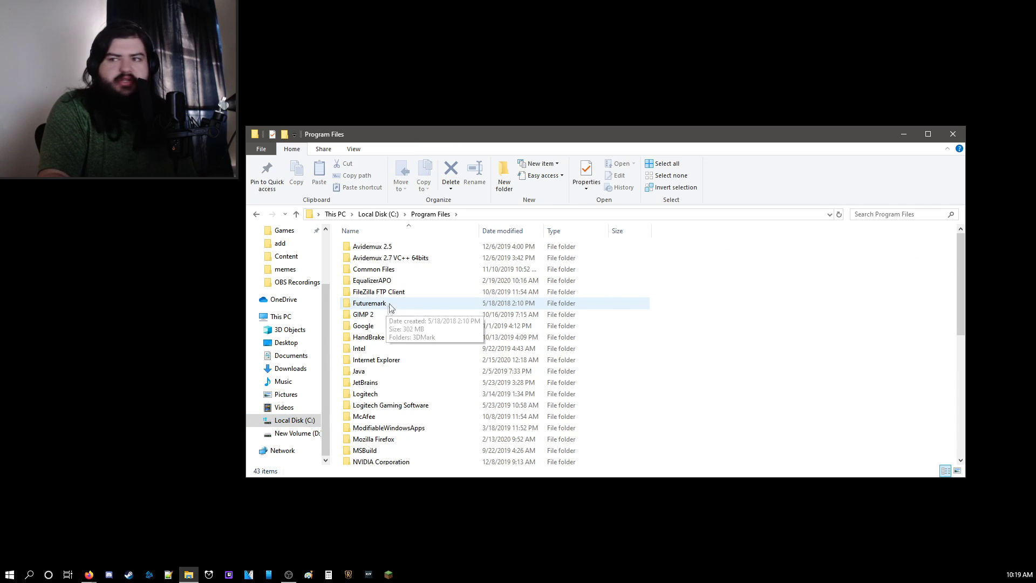
pyautogui.doubleClick(384, 281)
pyautogui.scroll(-1, 410, 318)
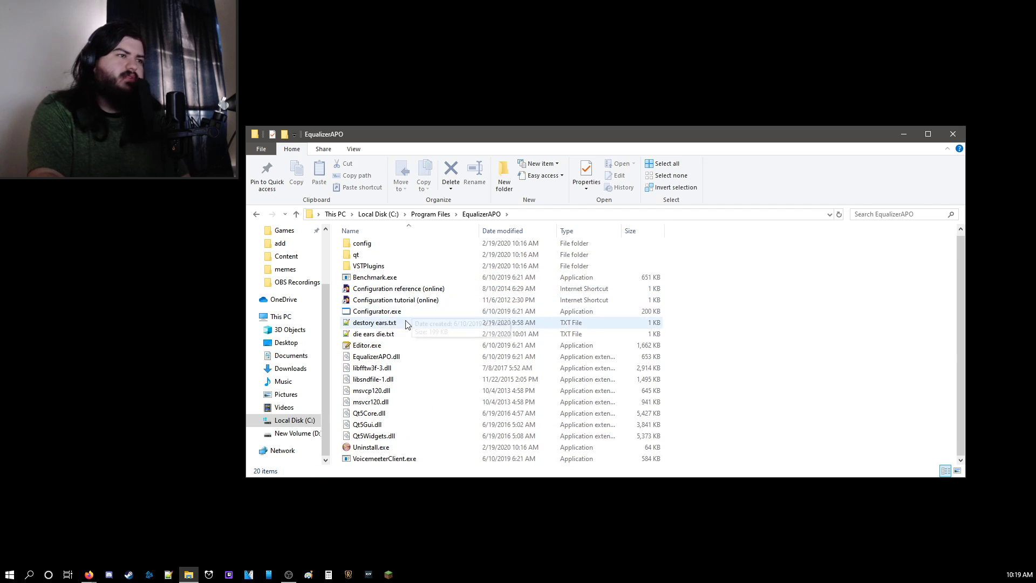
pyautogui.doubleClick(389, 346)
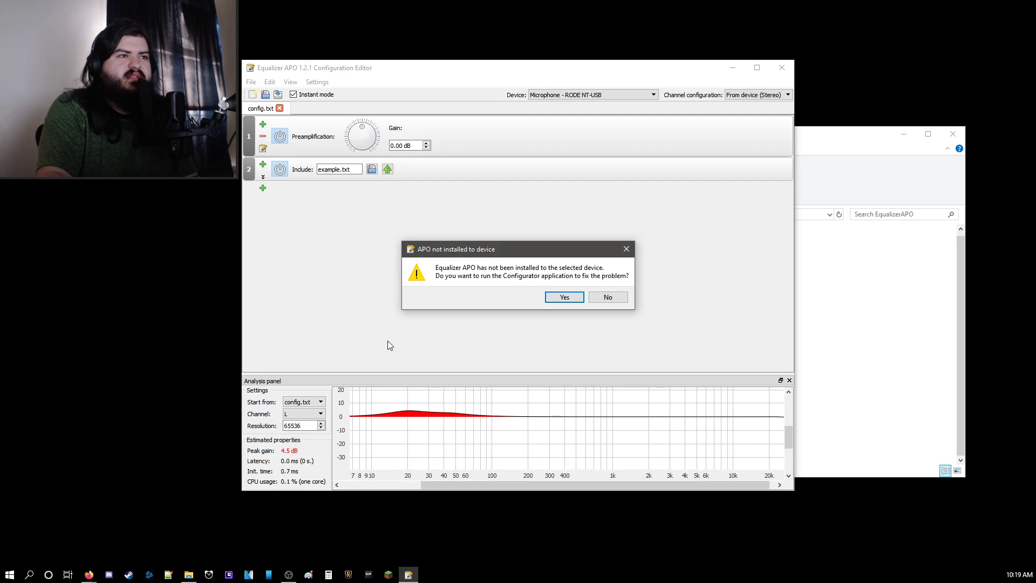
# Decline the APO warning, delete the Graphic EQ row and select Microphone - RODE NT-USB
pyautogui.click(608, 297)
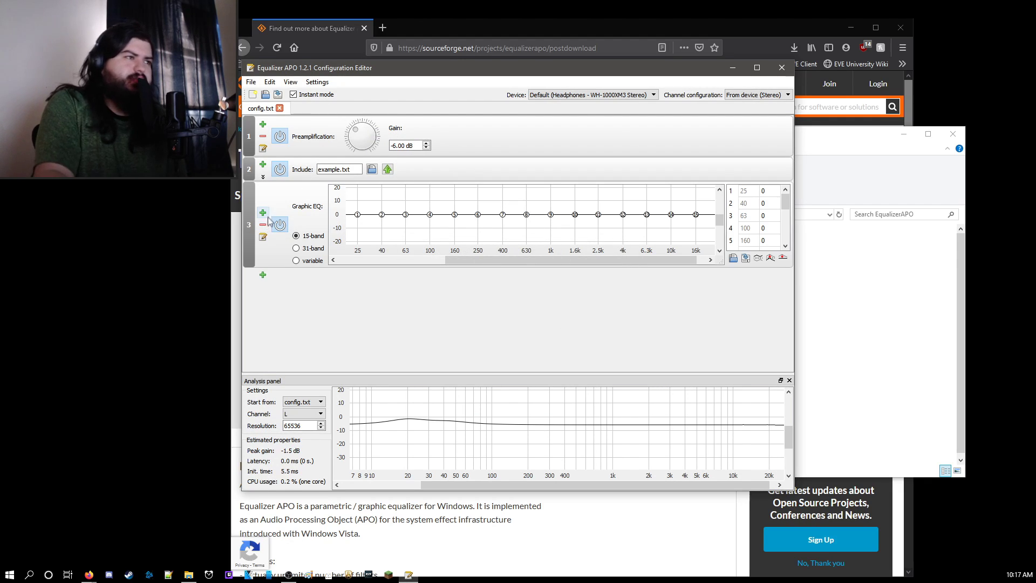
pyautogui.click(263, 224)
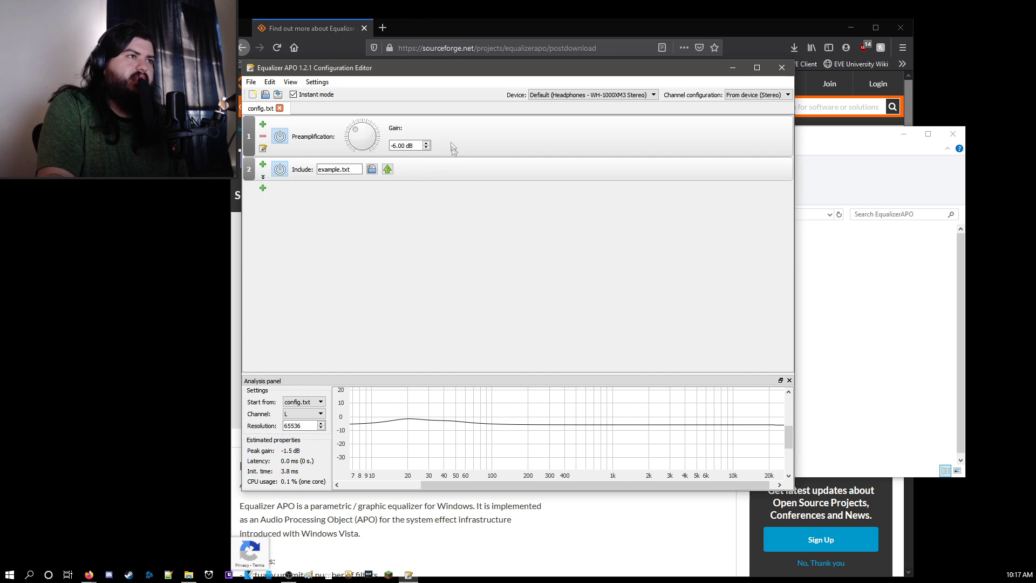
pyautogui.click(604, 97)
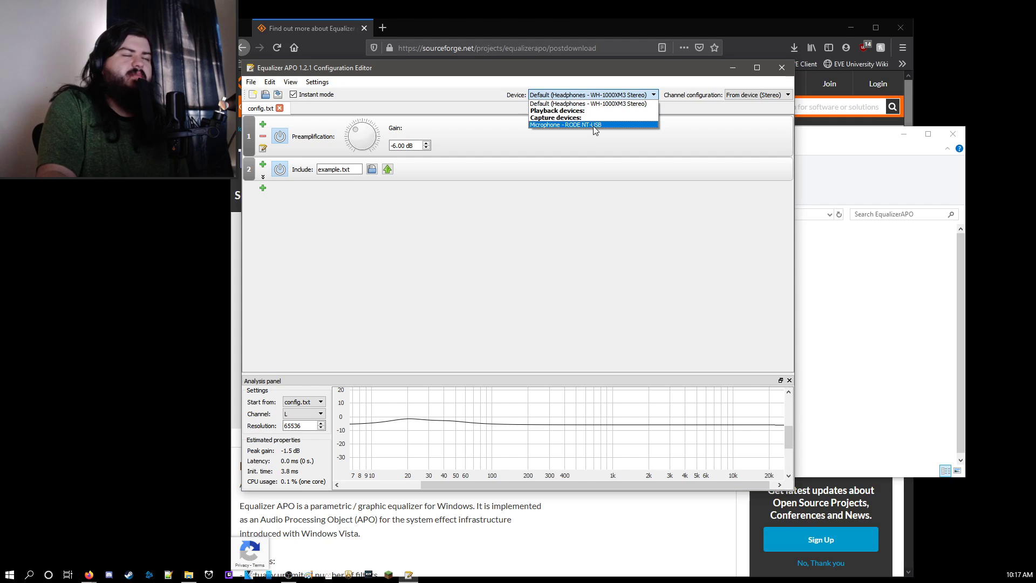
pyautogui.click(593, 126)
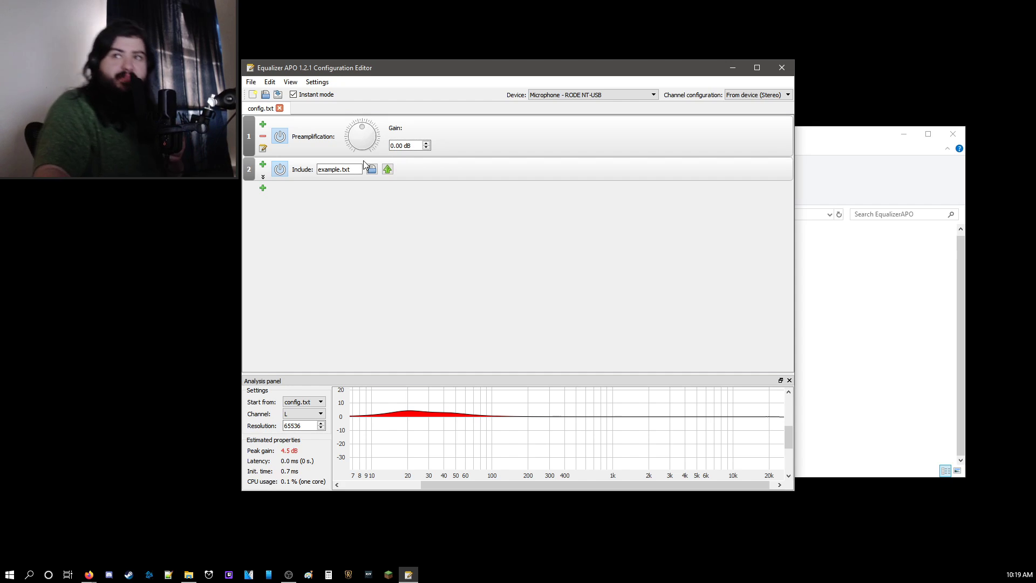
pyautogui.moveTo(355, 156); pyautogui.dragTo(365, 208)
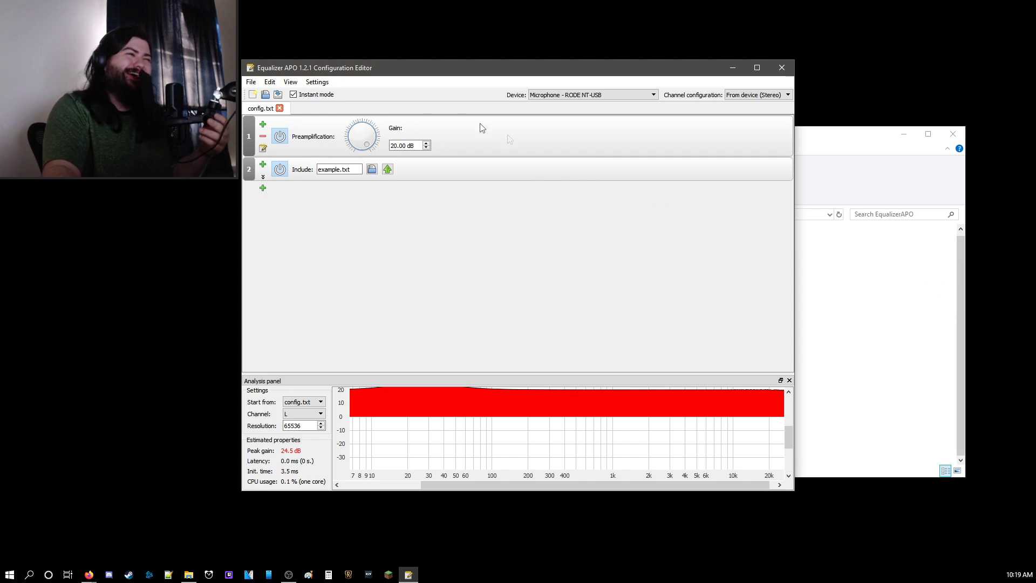
pyautogui.moveTo(380, 124); pyautogui.dragTo(362, 132)
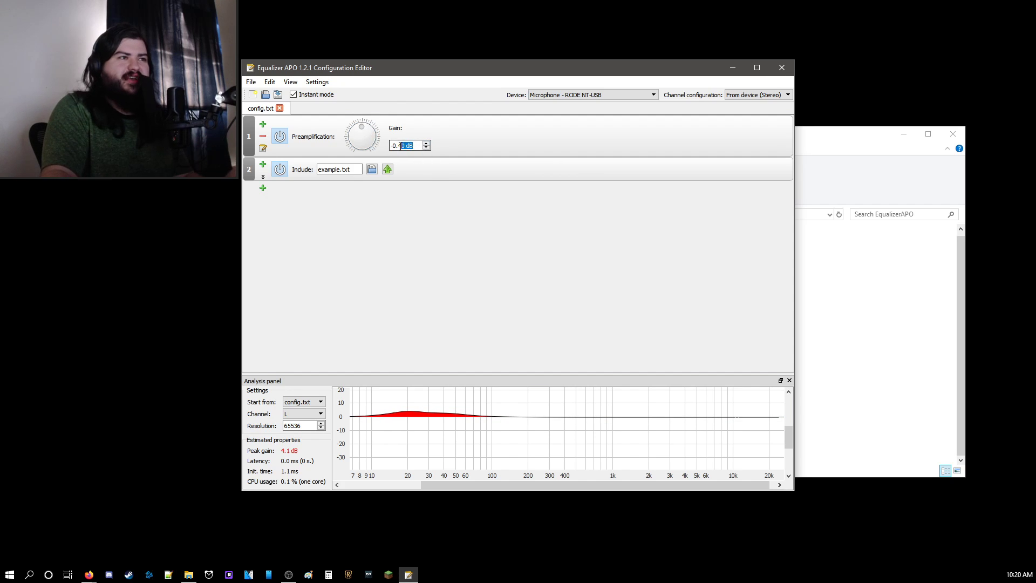
pyautogui.write('0')
pyautogui.press('Return')
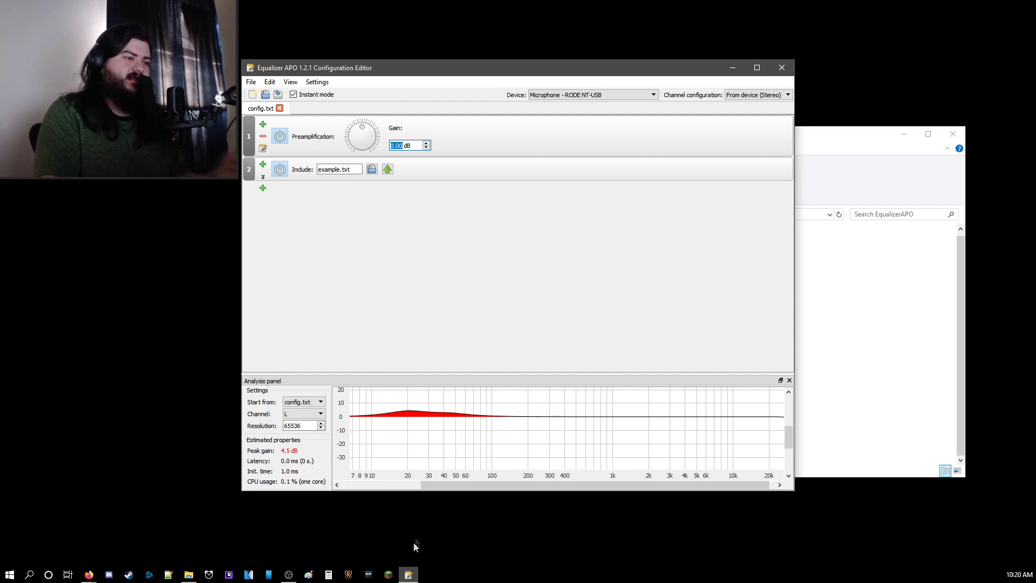
pyautogui.click(103, 572)
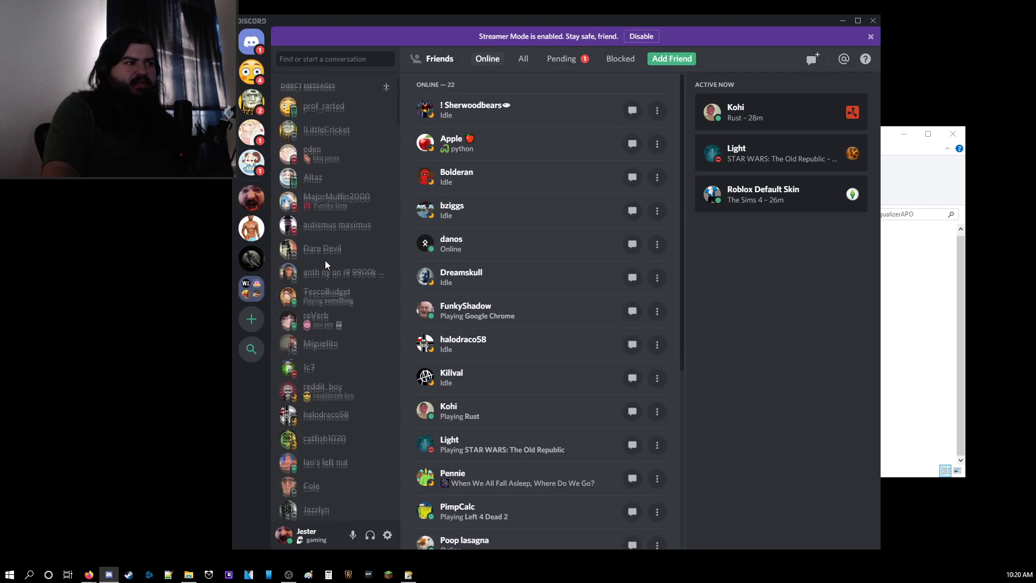
# Find the direct message with the YouTube 'HOW TO EARRAPE' tutorial link and open it
pyautogui.click(329, 269)
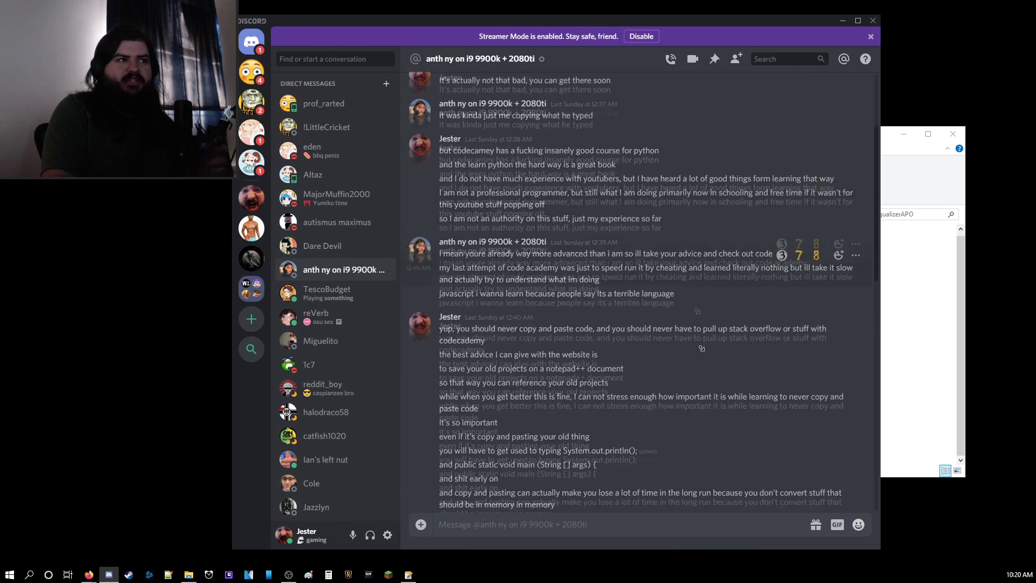
pyautogui.scroll(10, 680, 306)
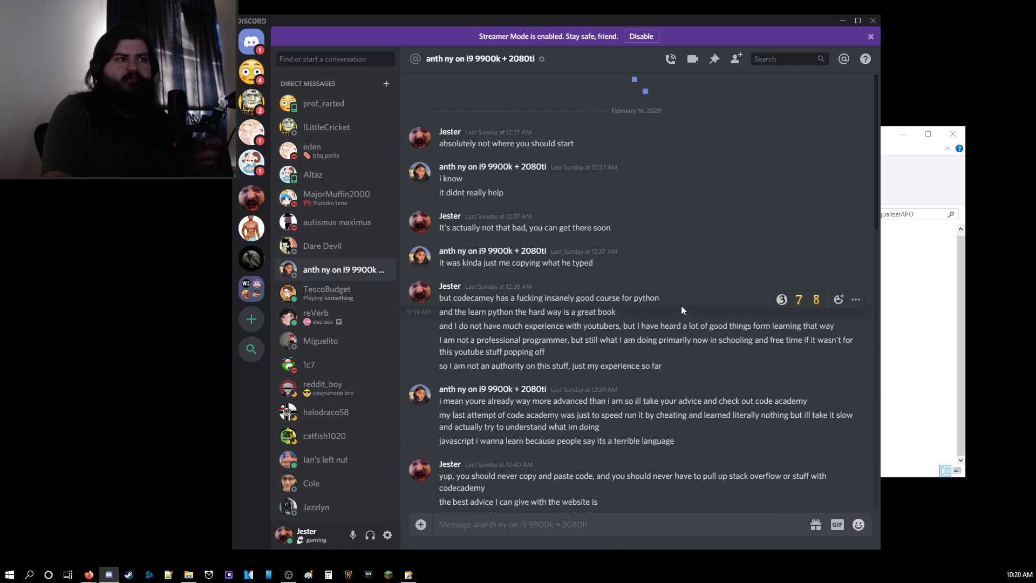
pyautogui.scroll(-10, 452, 247)
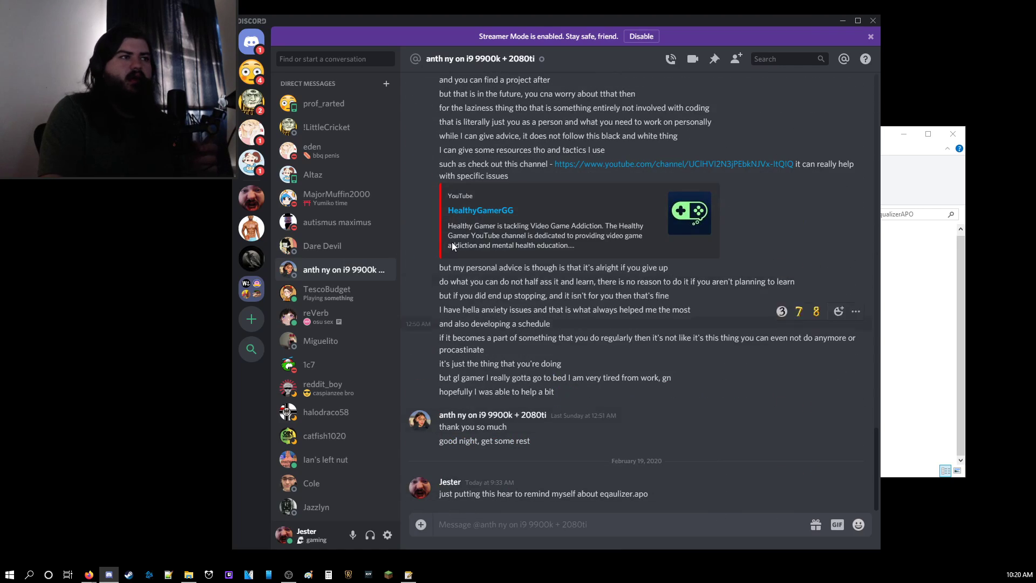
pyautogui.click(339, 222)
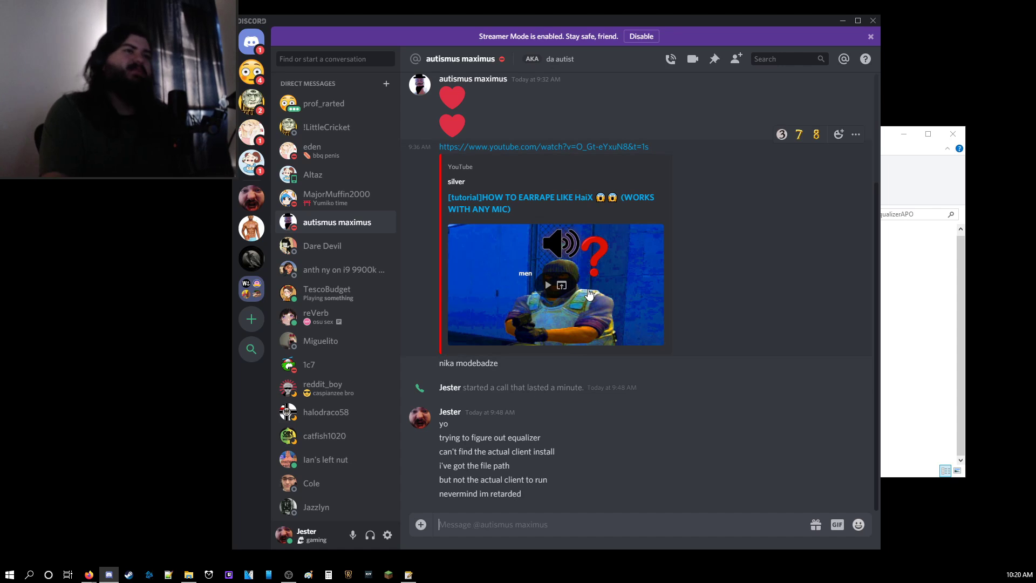
pyautogui.scroll(3, 714, 299)
pyautogui.scroll(-3, 674, 348)
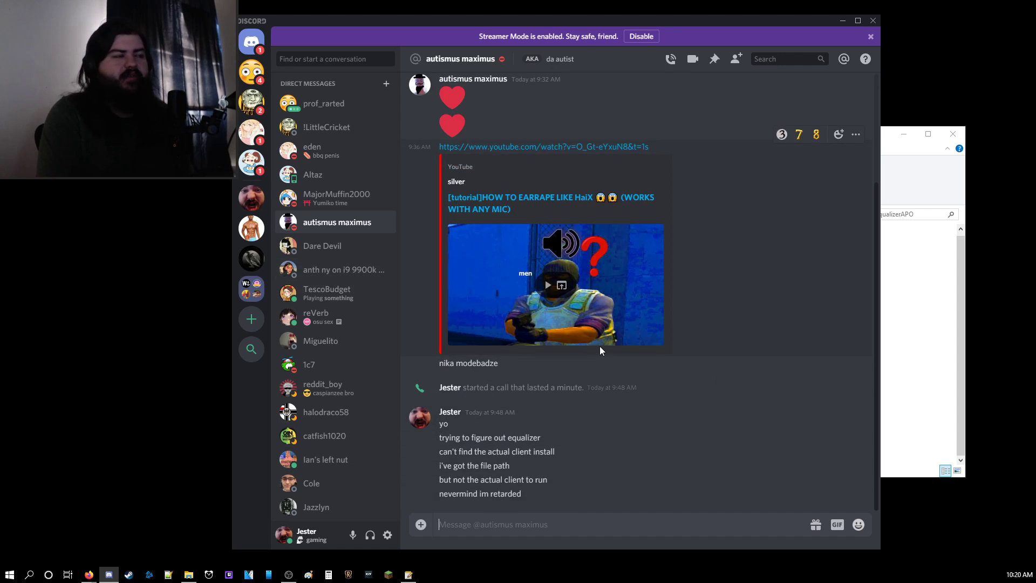
pyautogui.click(560, 154)
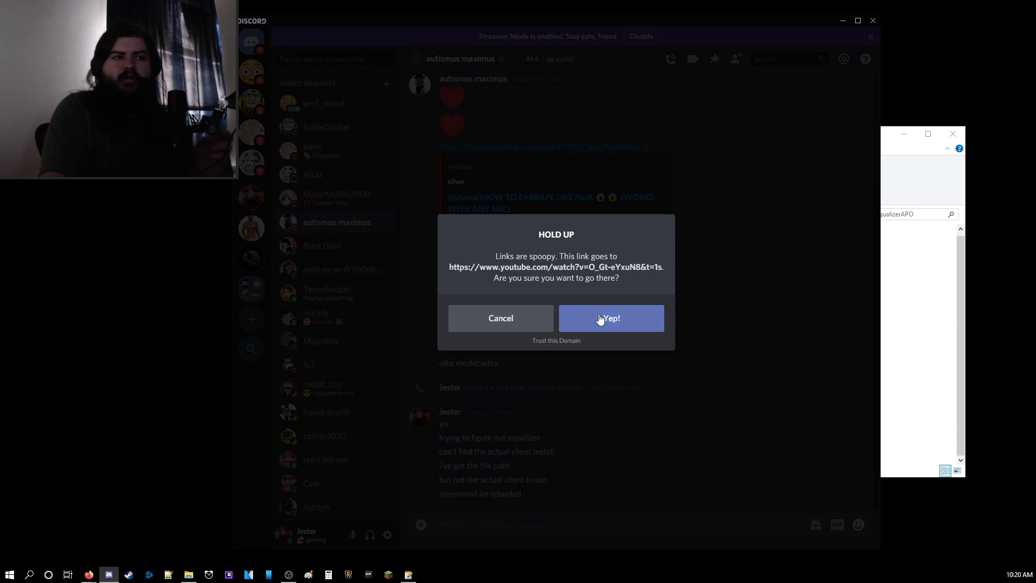
# Confirm leaving Discord and scroll the YouTube 'HOW TO EARRAPE LIKE HaiX' page to its details
pyautogui.click(609, 320)
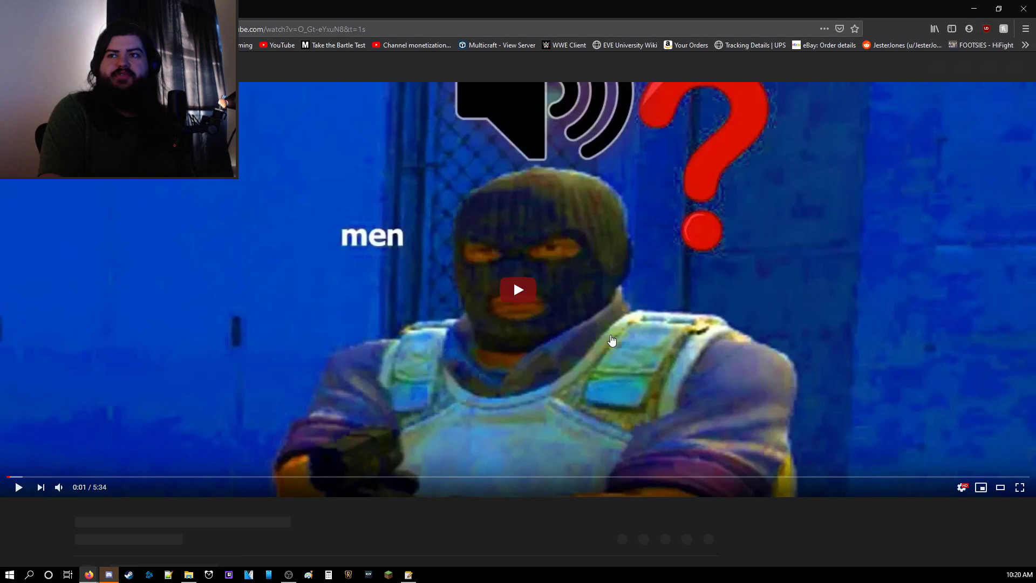
pyautogui.scroll(-3, 434, 415)
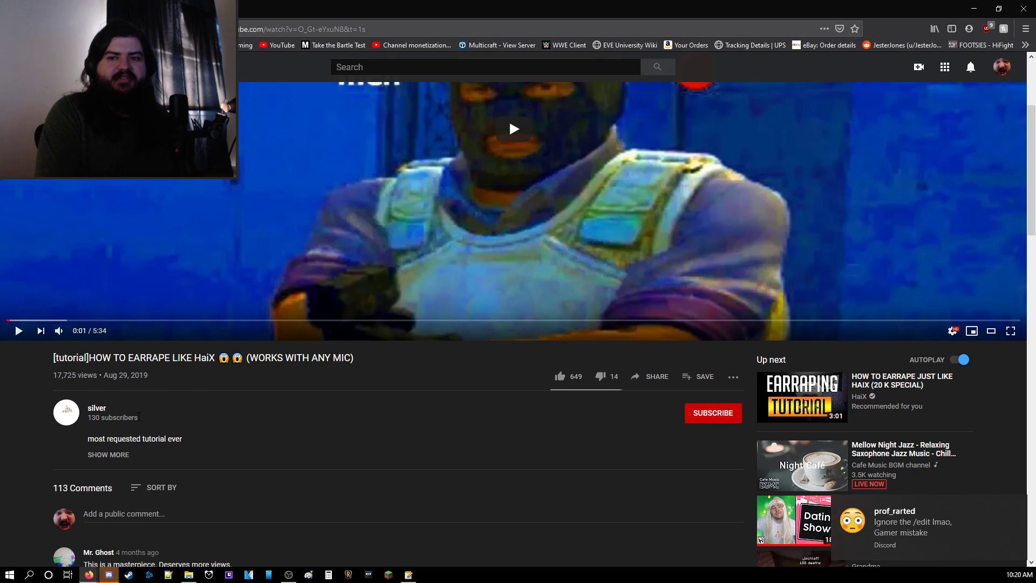
pyautogui.scroll(-1, 128, 405)
pyautogui.moveTo(163, 335); pyautogui.dragTo(59, 296)
pyautogui.click(194, 343)
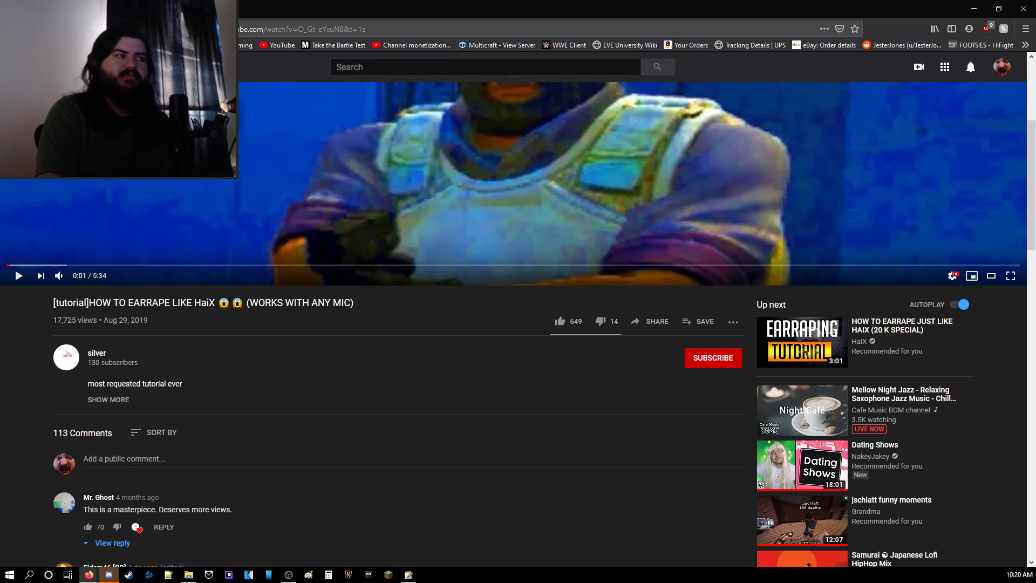
pyautogui.moveTo(228, 373); pyautogui.dragTo(57, 301)
pyautogui.click(258, 361)
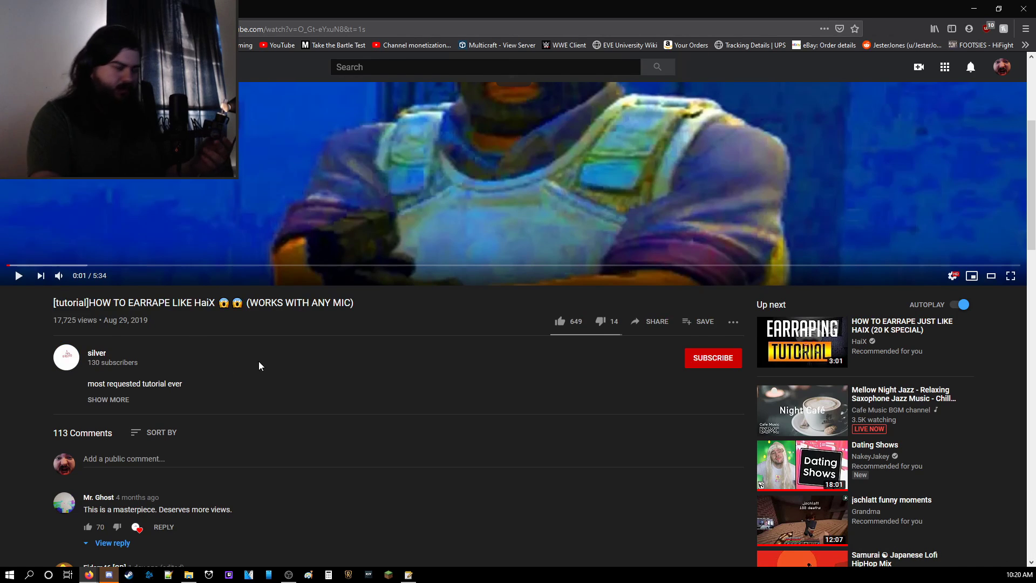
# Return to the Discord direct message from the YouTube page
pyautogui.click(289, 575)
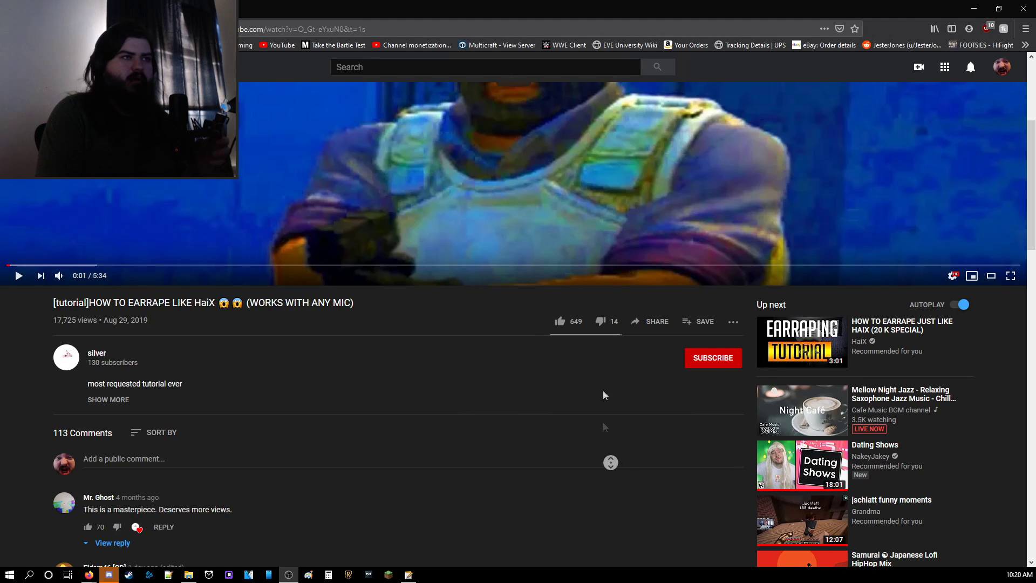
pyautogui.scroll(4, 603, 390)
pyautogui.hotkey('alt', 'Tab')
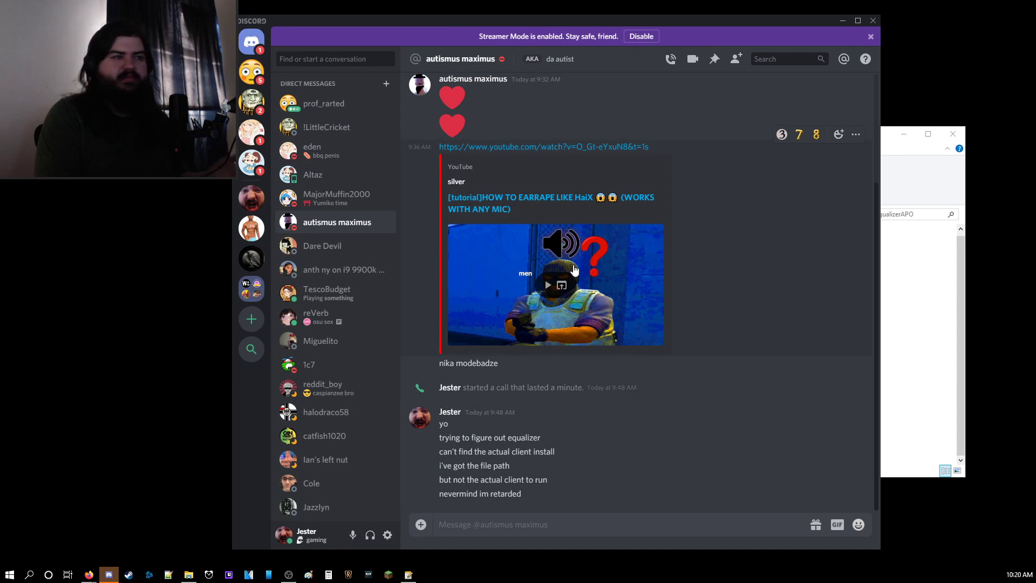